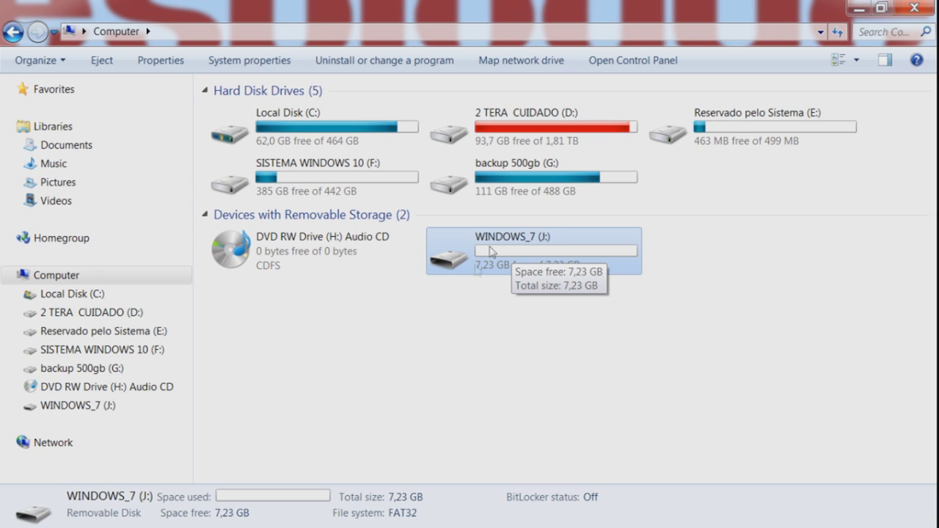
# - Rename the removable drive J: to WII MAC
pyautogui.rightClick(544, 245)
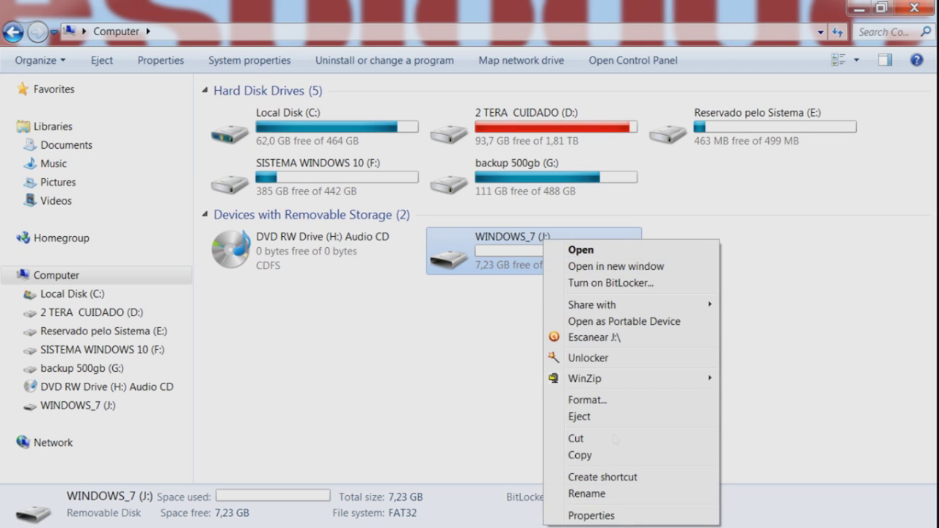
pyautogui.click(619, 496)
pyautogui.write('WI')
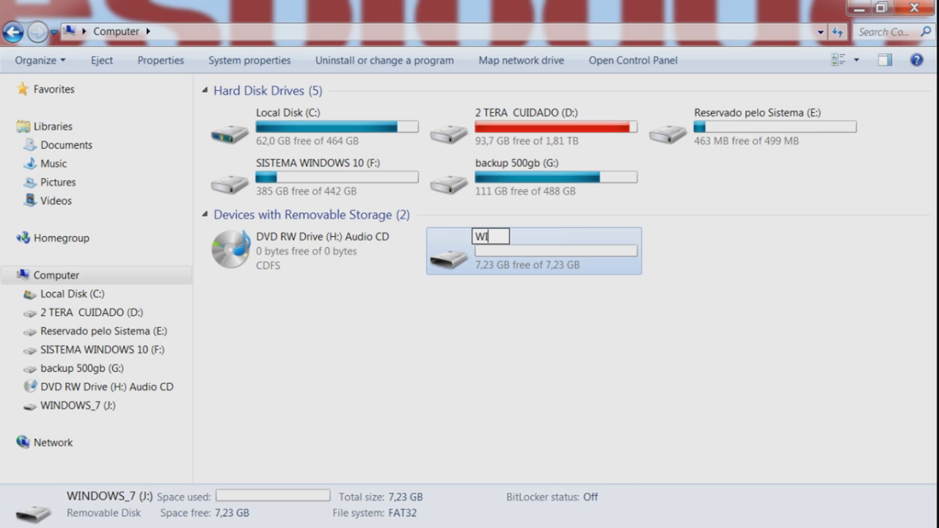
pyautogui.write('I MAC')
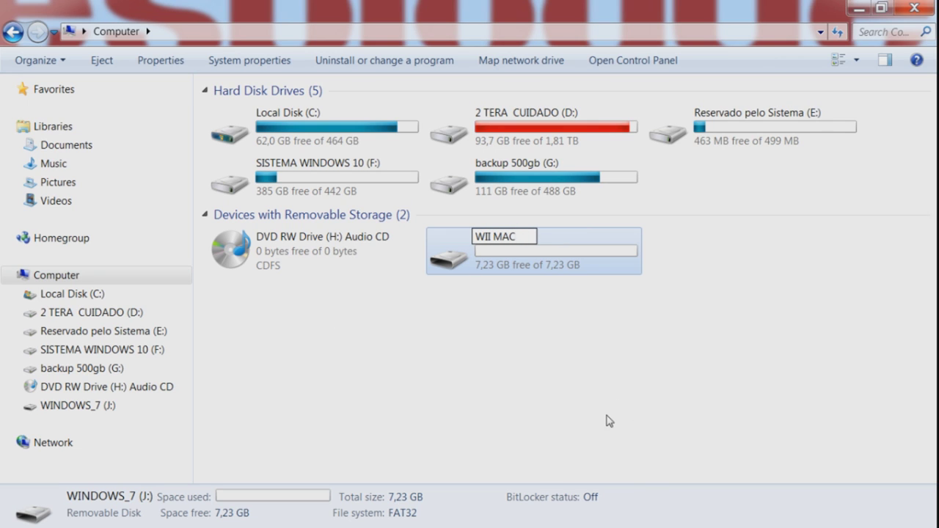
pyautogui.click(748, 342)
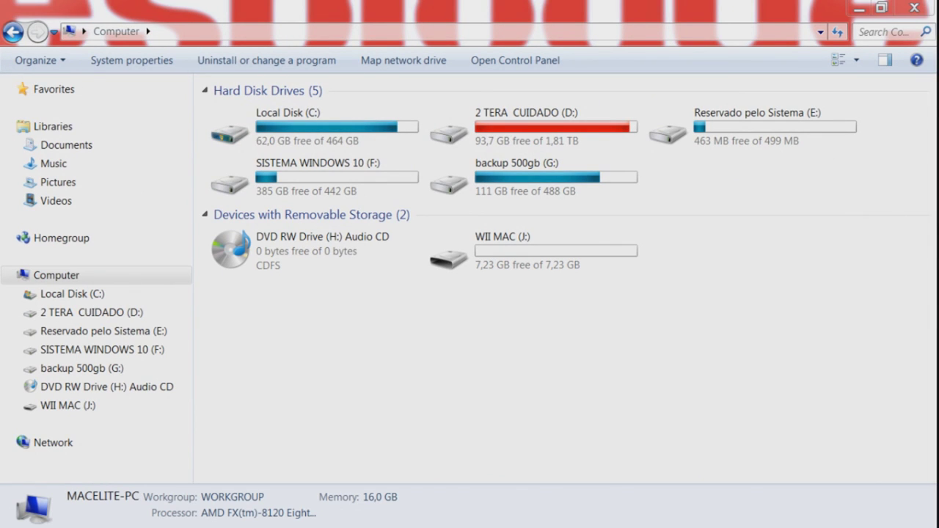
# - View the WBFS Manager project page on the CodePlex Archive in the browser, and minimize it
pyautogui.moveTo(4, 132); pyautogui.dragTo(188, 4)
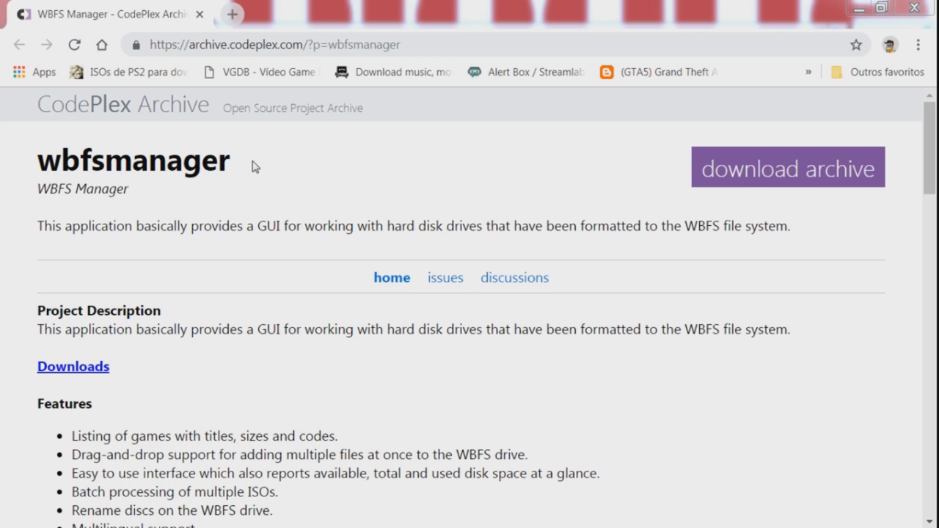
pyautogui.click(853, 7)
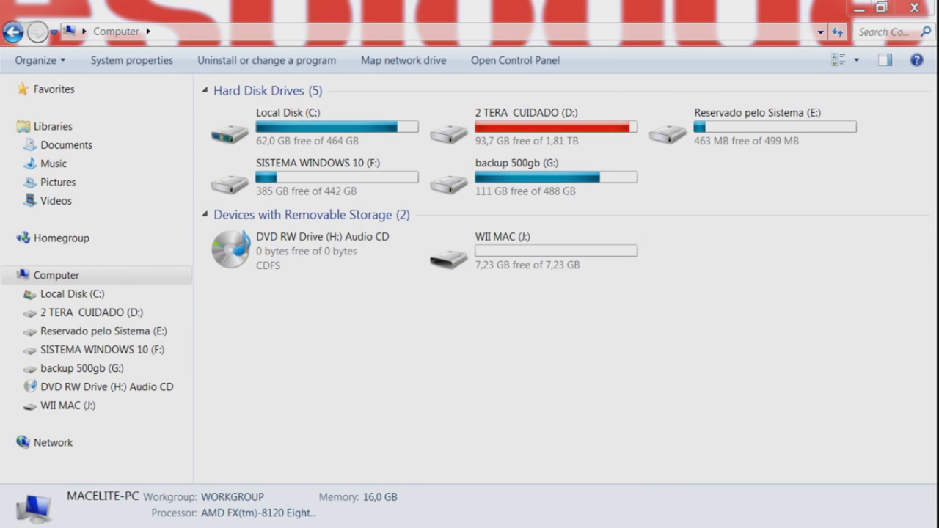
# - Bring up the WBFSManager (v3.0.1) folder and run the WBFSManager 3.0.1 RTW x64 installer
pyautogui.moveTo(110, 525); pyautogui.dragTo(221, 2)
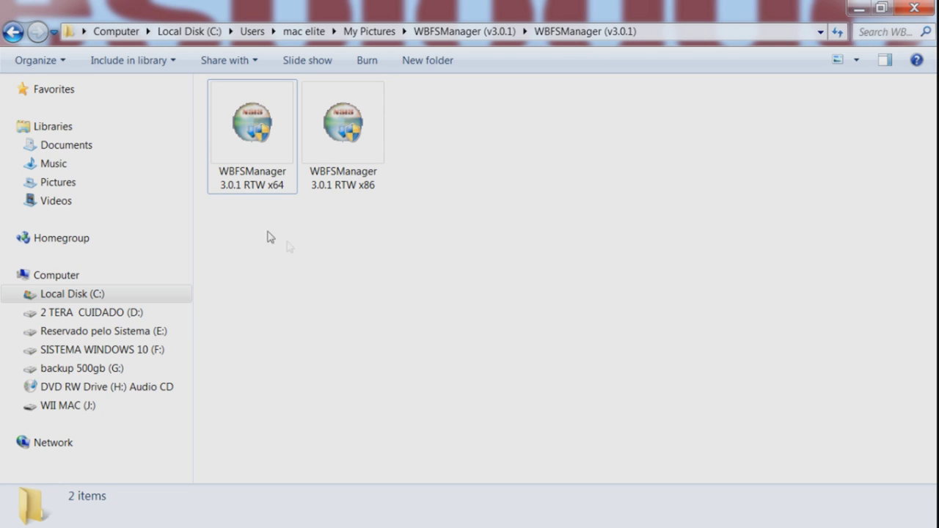
pyautogui.click(271, 192)
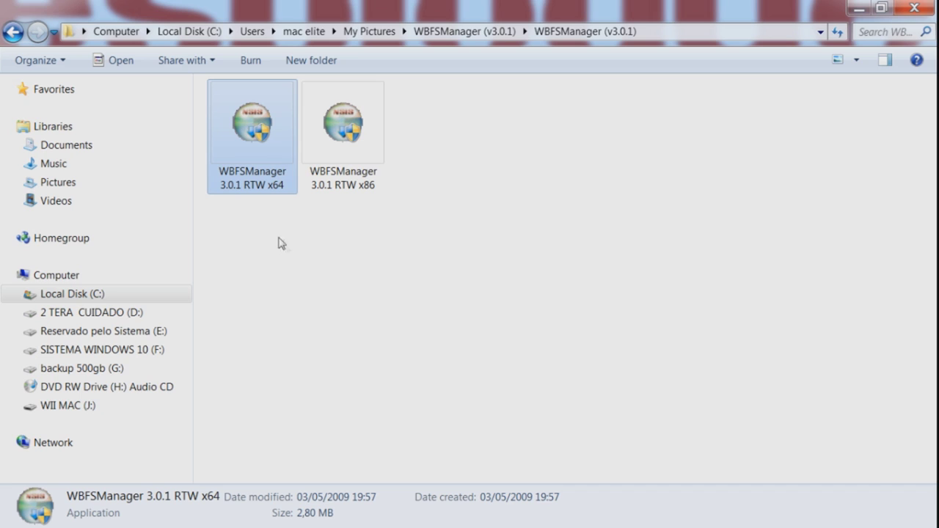
pyautogui.click(335, 180)
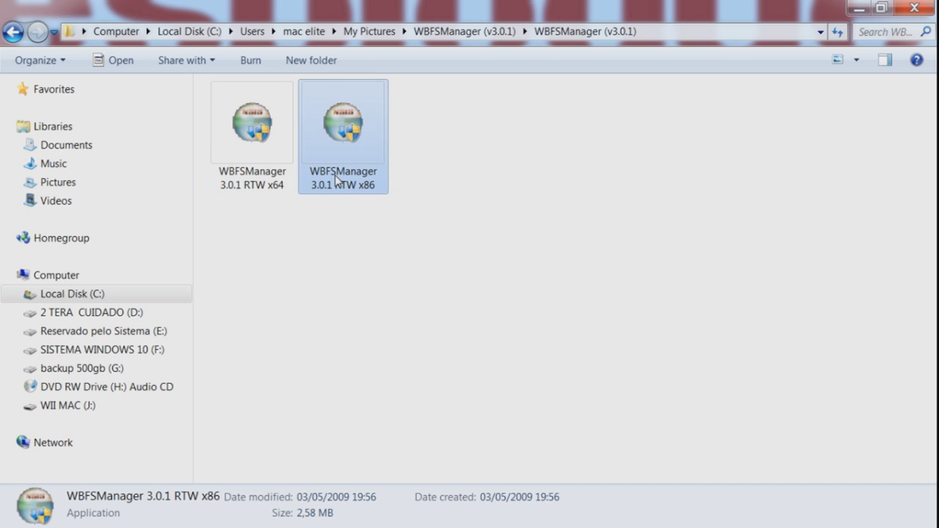
pyautogui.click(279, 185)
pyautogui.click(361, 197)
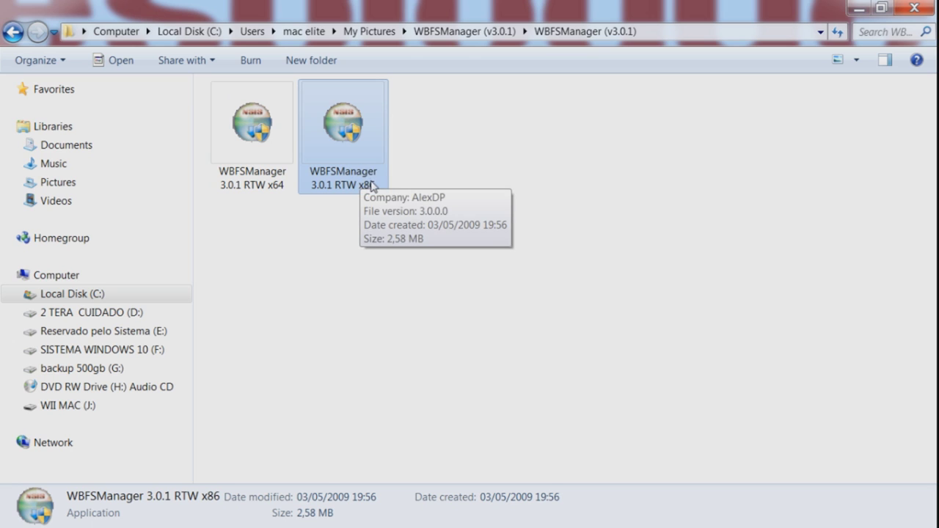
pyautogui.doubleClick(268, 170)
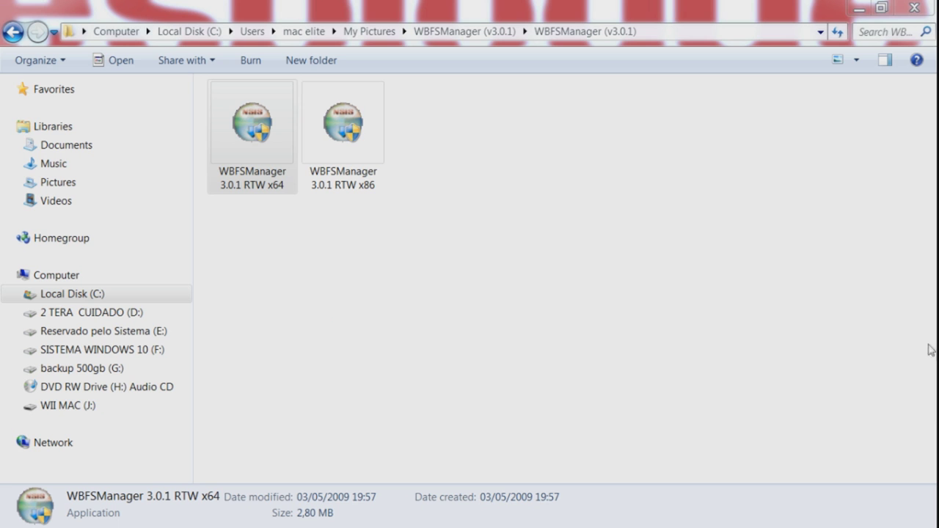
# - Accept the license agreement and install WBFS Manager 3.0 with the default components, destination folder and Start Menu folder
pyautogui.moveTo(136, 242); pyautogui.dragTo(404, 109)
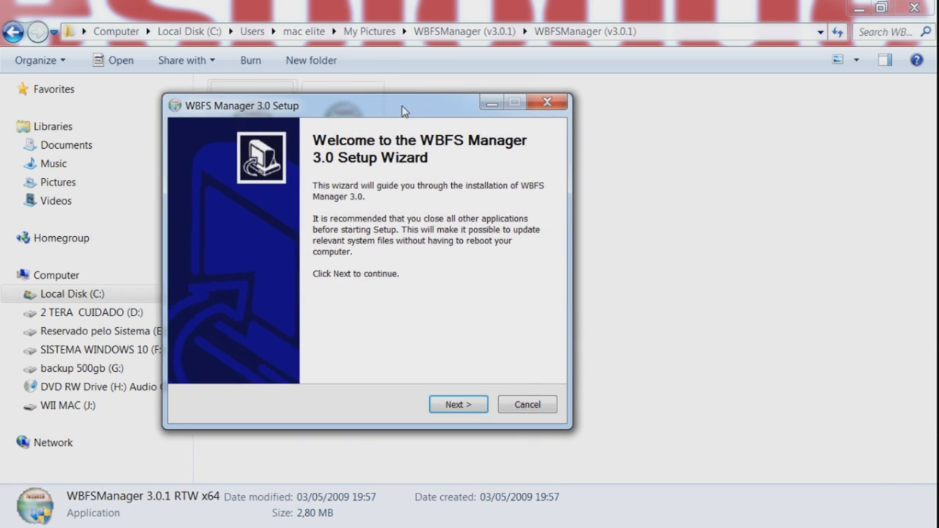
pyautogui.click(436, 403)
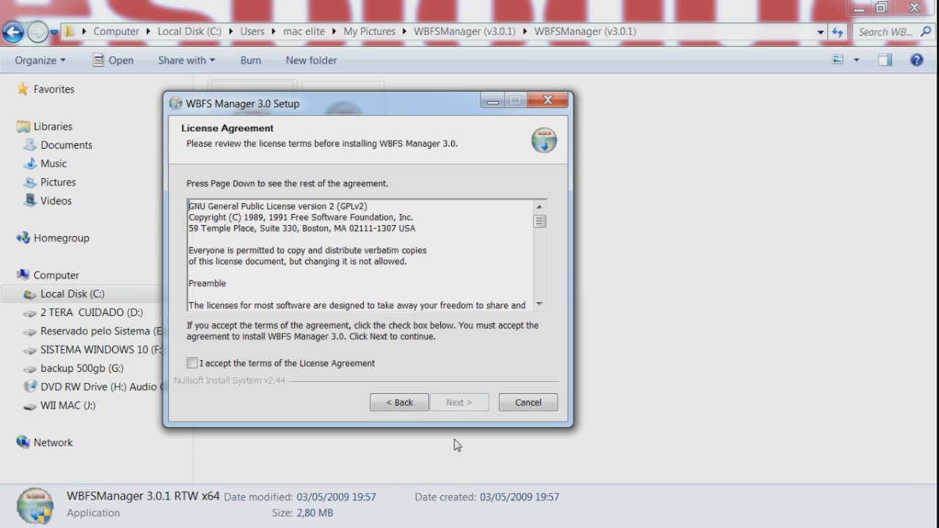
pyautogui.click(192, 362)
pyautogui.click(457, 403)
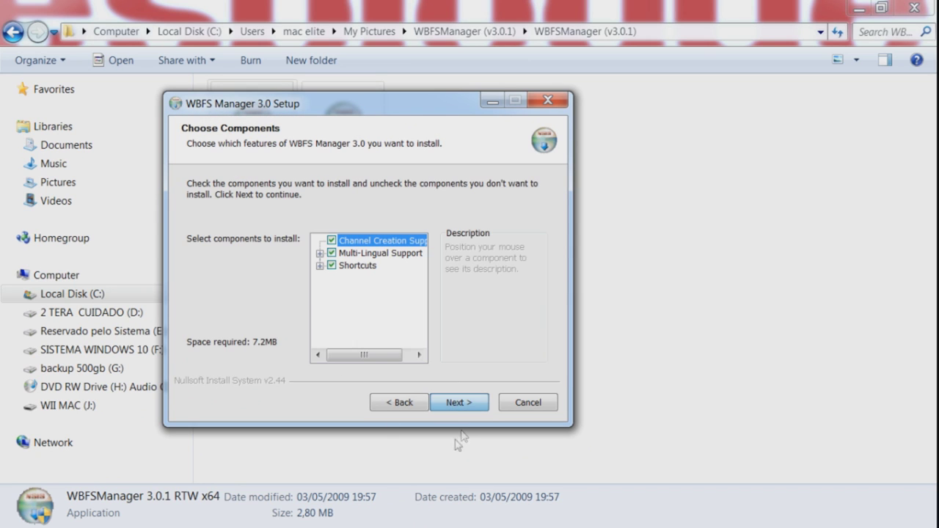
pyautogui.click(449, 405)
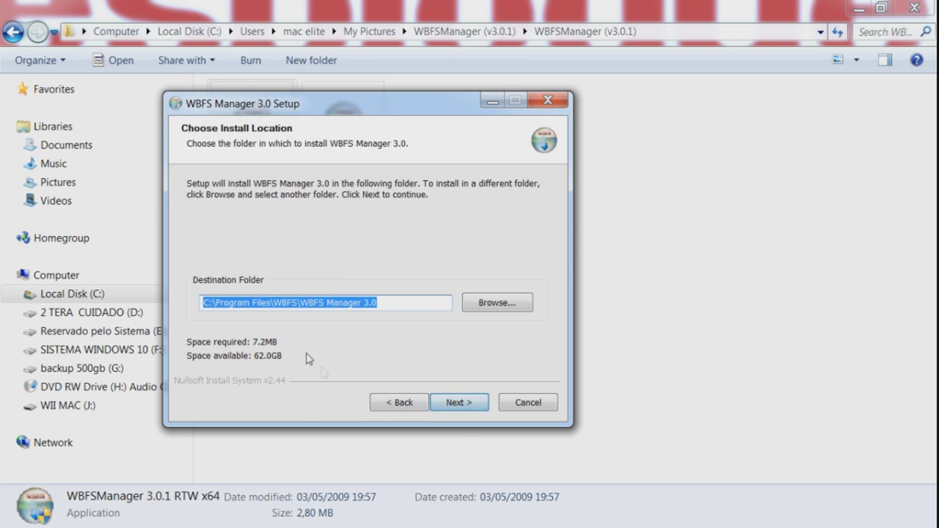
pyautogui.click(463, 402)
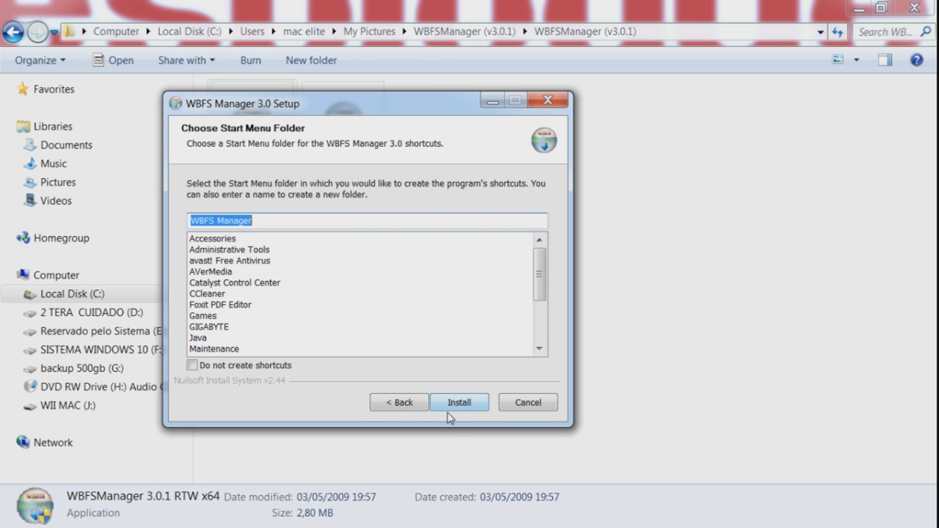
pyautogui.click(469, 404)
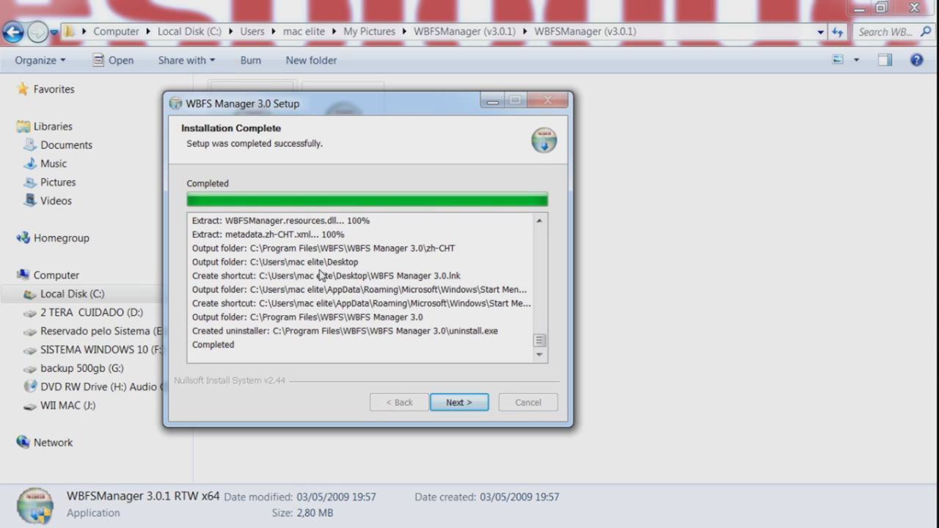
# - Finish the WBFS Manager setup with Show Readme turned off, and close both open Explorer windows
pyautogui.click(454, 402)
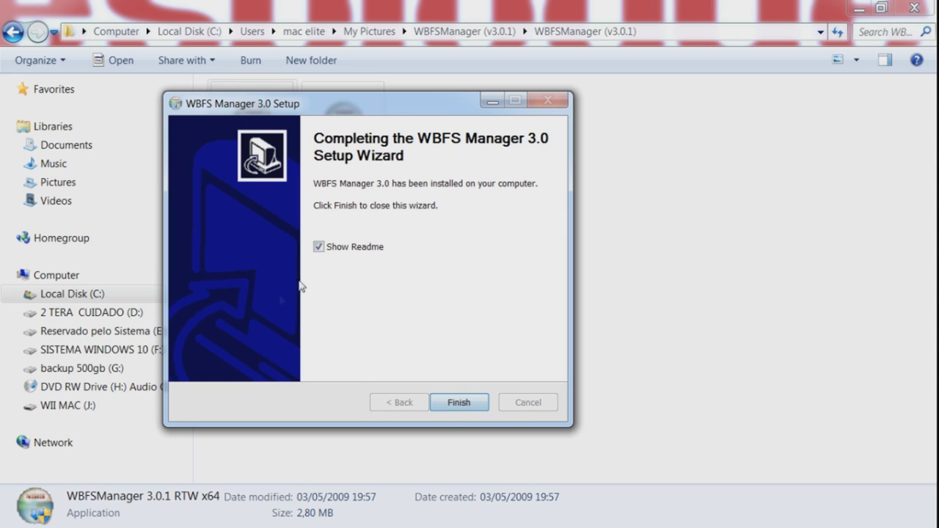
pyautogui.click(320, 248)
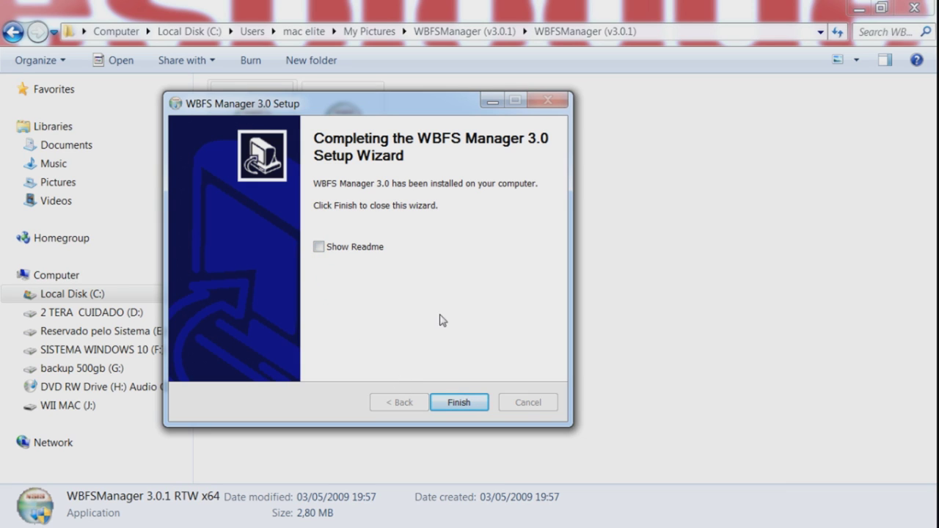
pyautogui.click(473, 408)
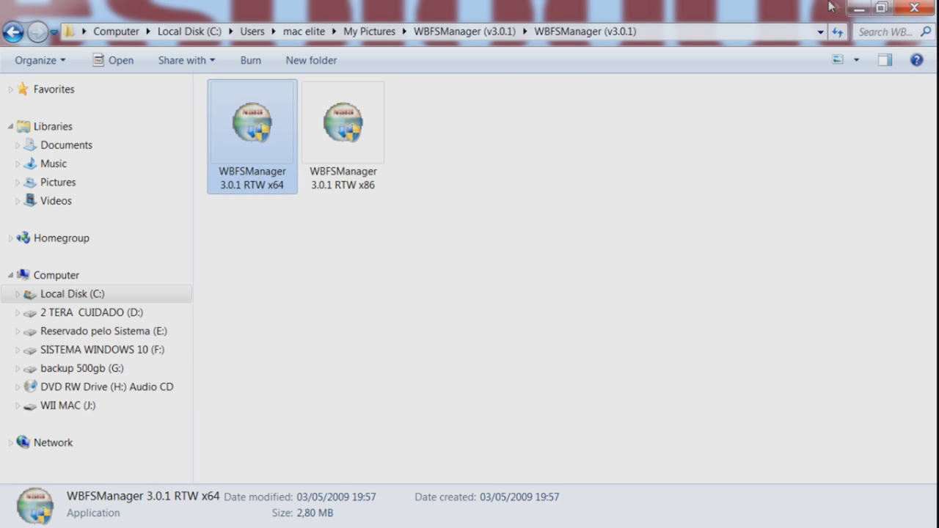
pyautogui.click(914, 9)
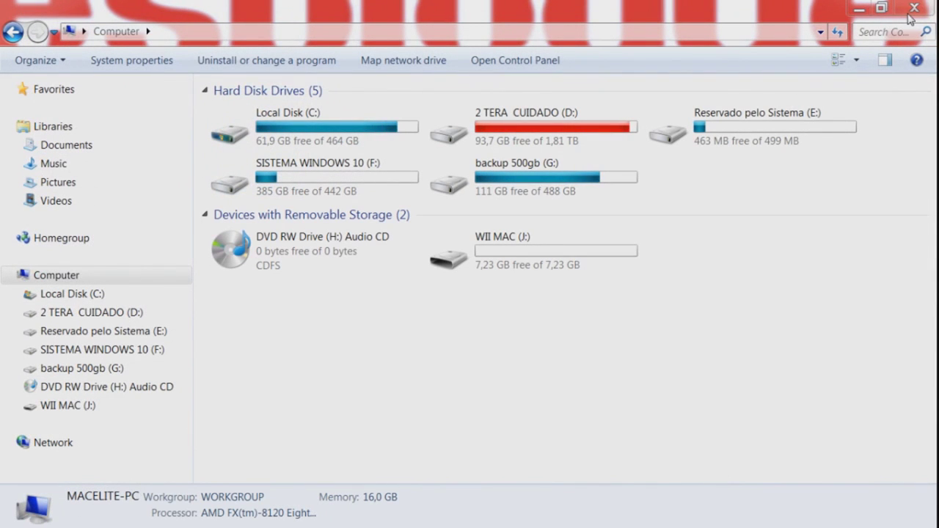
pyautogui.click(915, 9)
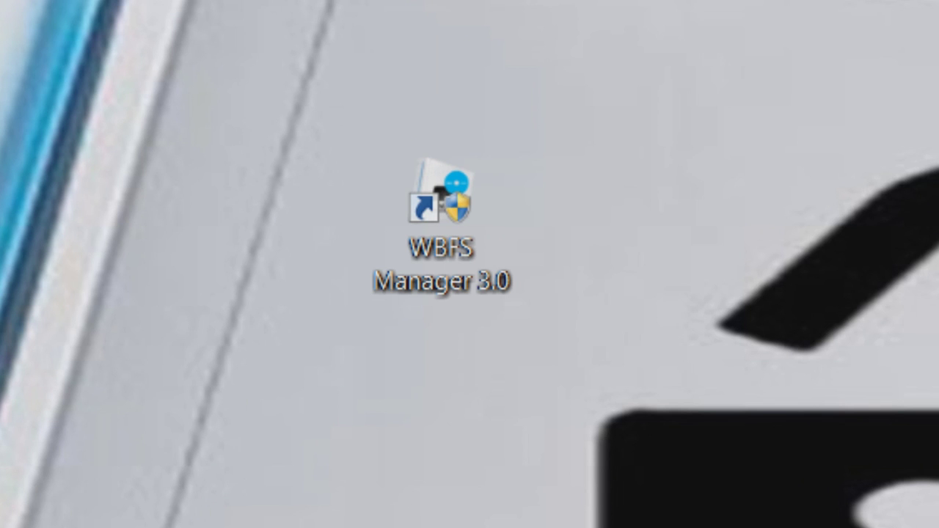
# - Move the WBFS Manager 3.0 desktop shortcut up to the upper edge of the pictured Wii console
pyautogui.click(449, 212)
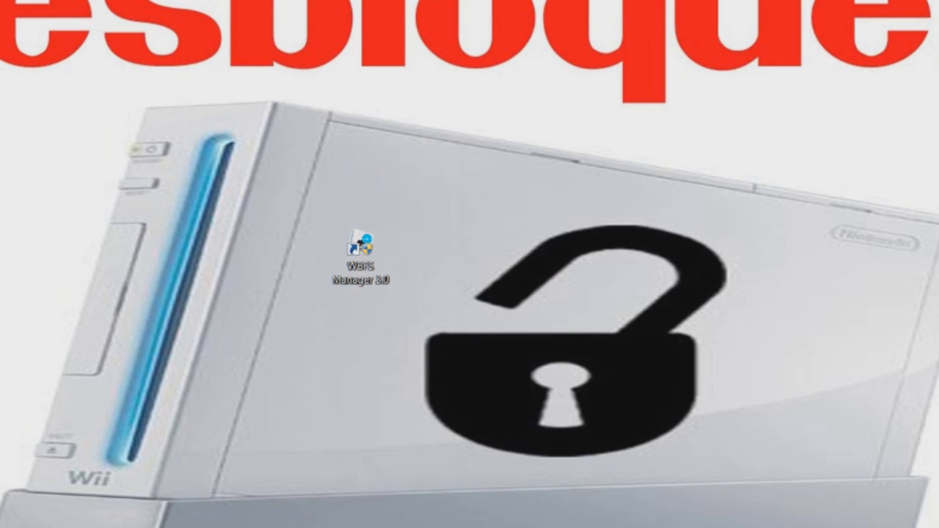
pyautogui.rightClick(350, 253)
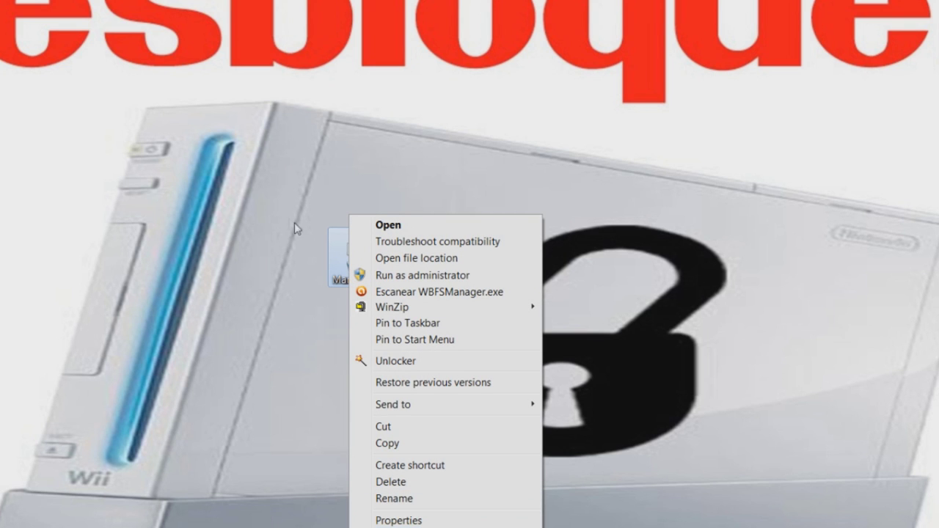
pyautogui.click(268, 245)
pyautogui.moveTo(362, 257); pyautogui.dragTo(295, 160)
pyautogui.moveTo(363, 276); pyautogui.dragTo(300, 131)
# - Set the WBFS Manager 3.0 shortcut to run as an administrator in its compatibility properties
pyautogui.rightClick(300, 130)
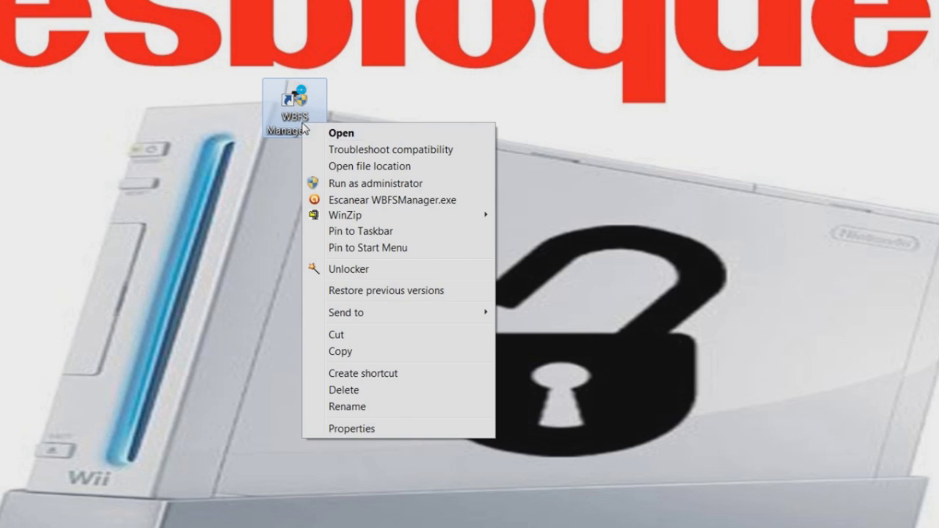
pyautogui.click(366, 430)
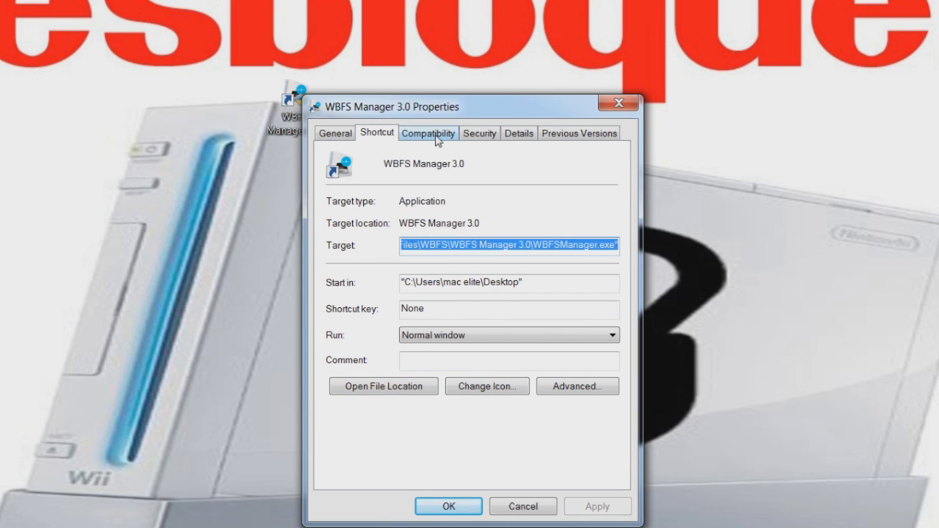
pyautogui.click(438, 140)
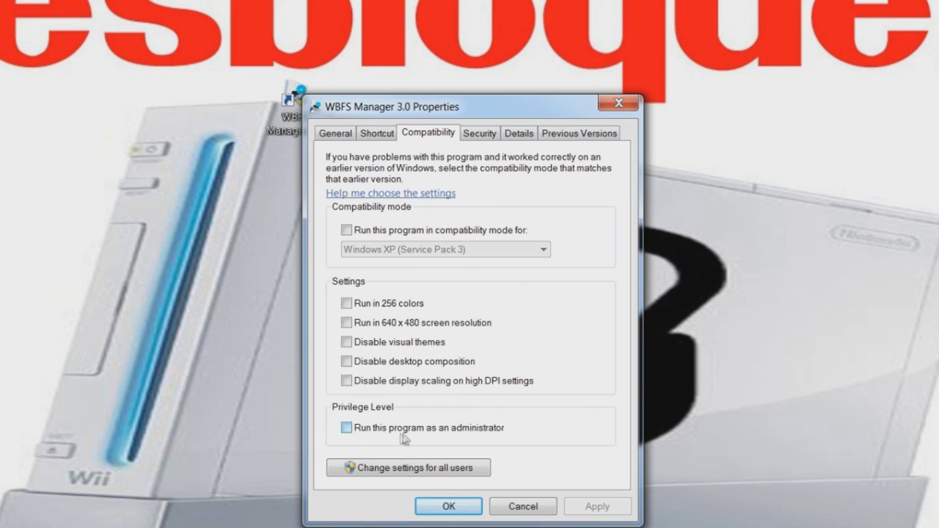
pyautogui.click(346, 428)
pyautogui.click(587, 514)
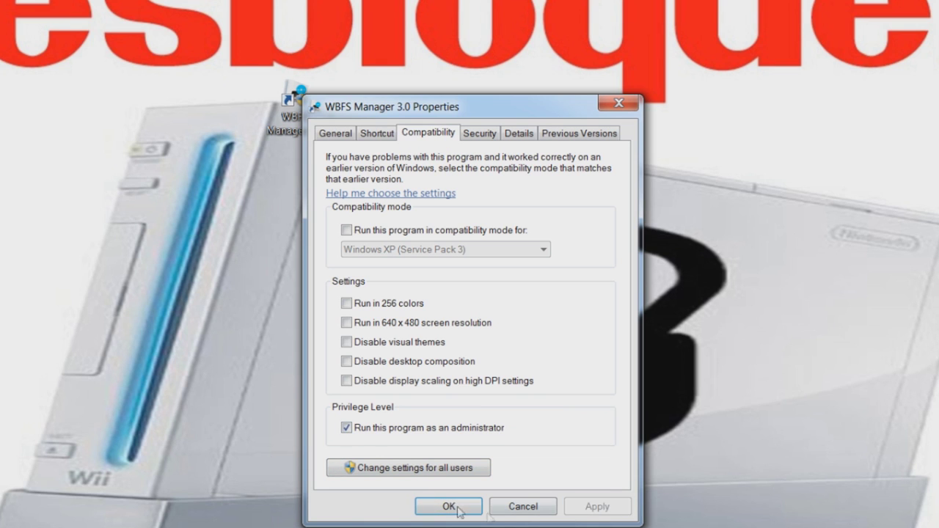
pyautogui.click(449, 507)
# - Launch WBFS Manager 3.0 from its desktop shortcut and position its window on the desktop
pyautogui.doubleClick(287, 103)
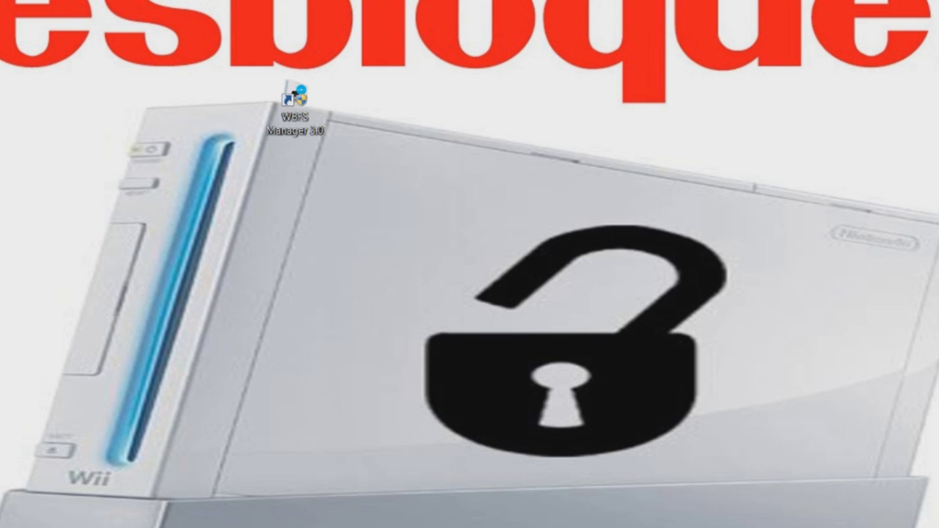
pyautogui.moveTo(0, 187); pyautogui.dragTo(346, 42)
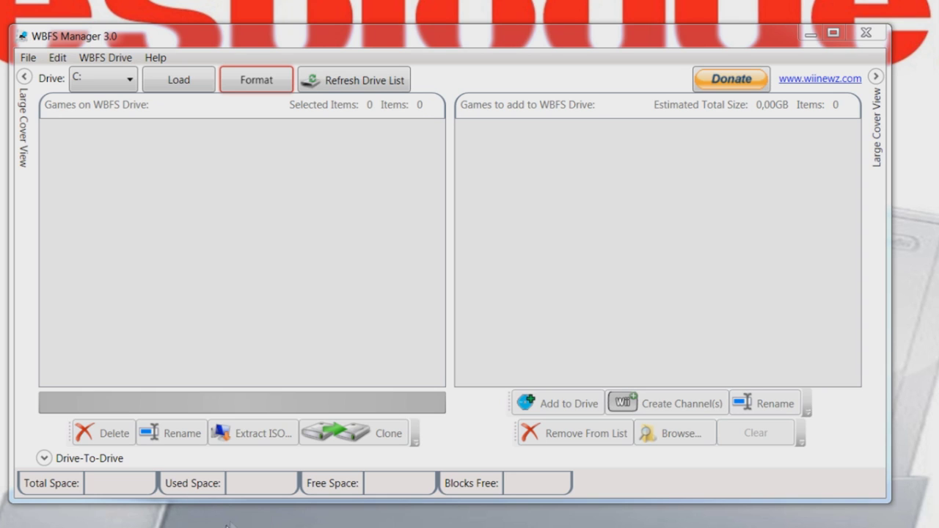
# - Format drive J: as a WBFS drive, confirming the data deletion, and load the formatted drive
pyautogui.click(130, 79)
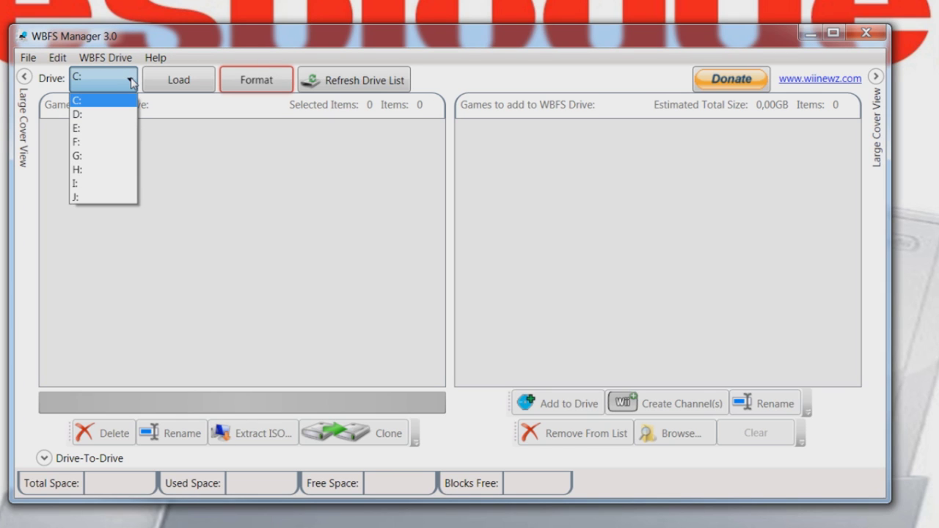
pyautogui.click(80, 198)
pyautogui.click(250, 86)
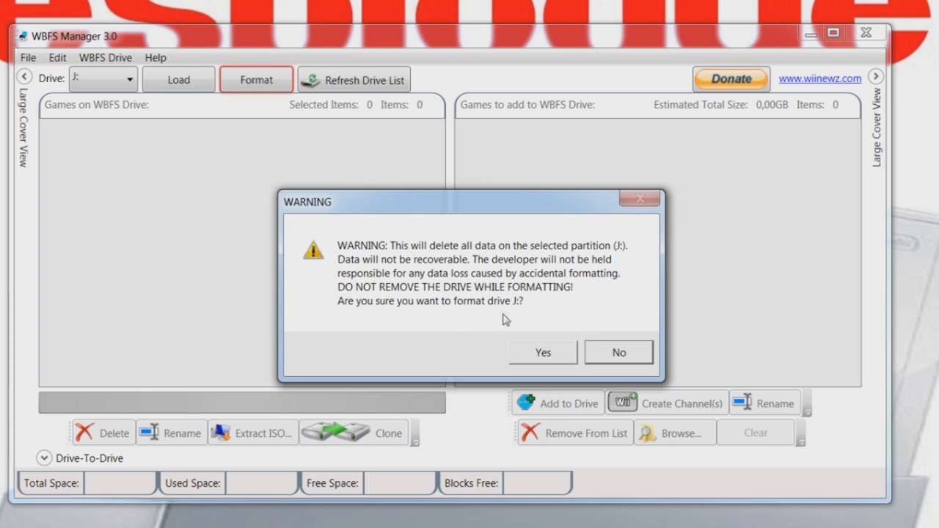
pyautogui.click(560, 359)
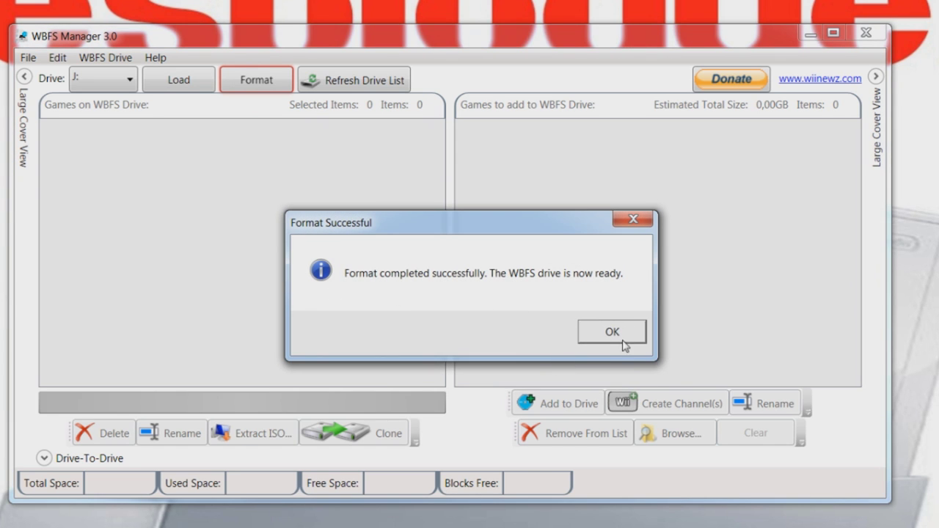
pyautogui.click(612, 332)
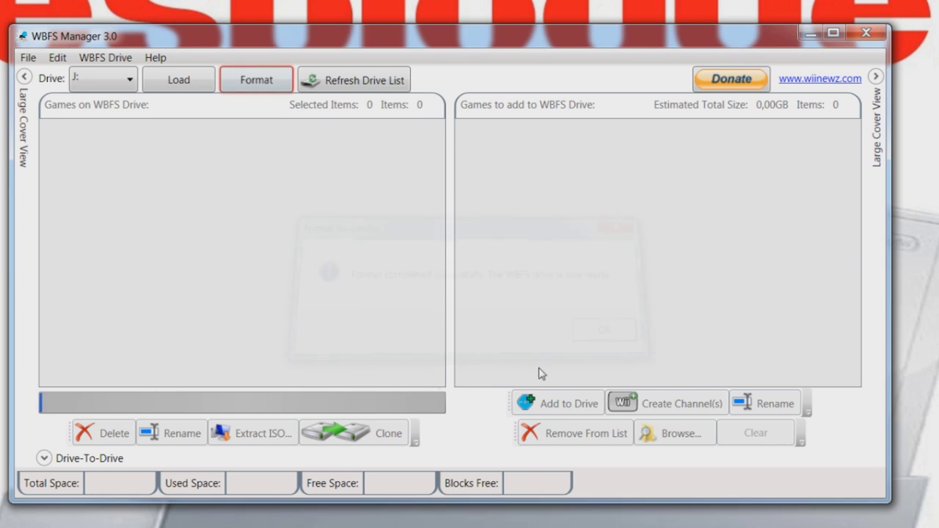
pyautogui.click(168, 86)
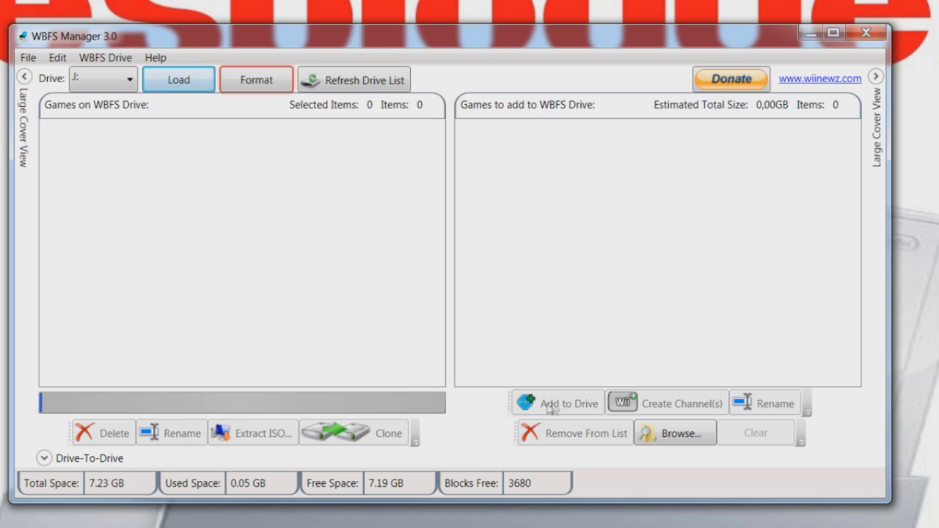
# - Start browsing for a game image to add to the WBFS drive and show the Libraries location
pyautogui.click(689, 439)
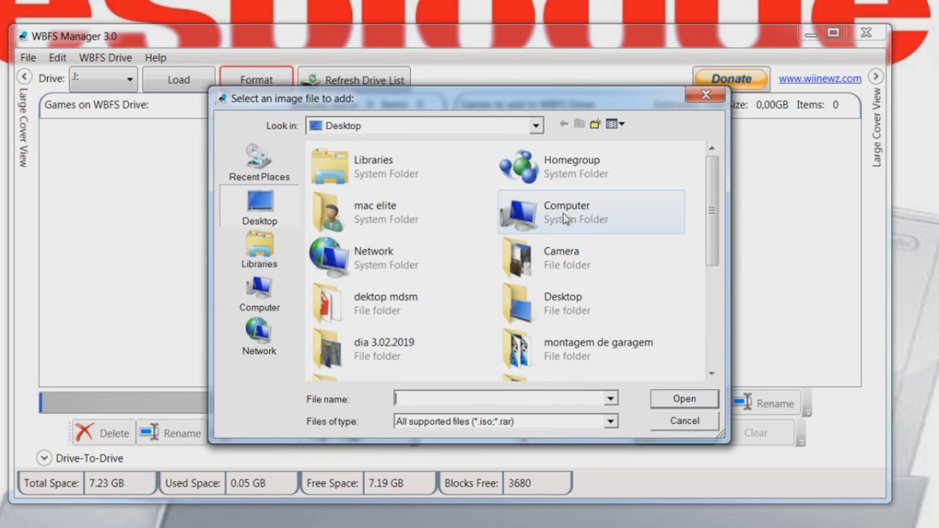
pyautogui.click(261, 254)
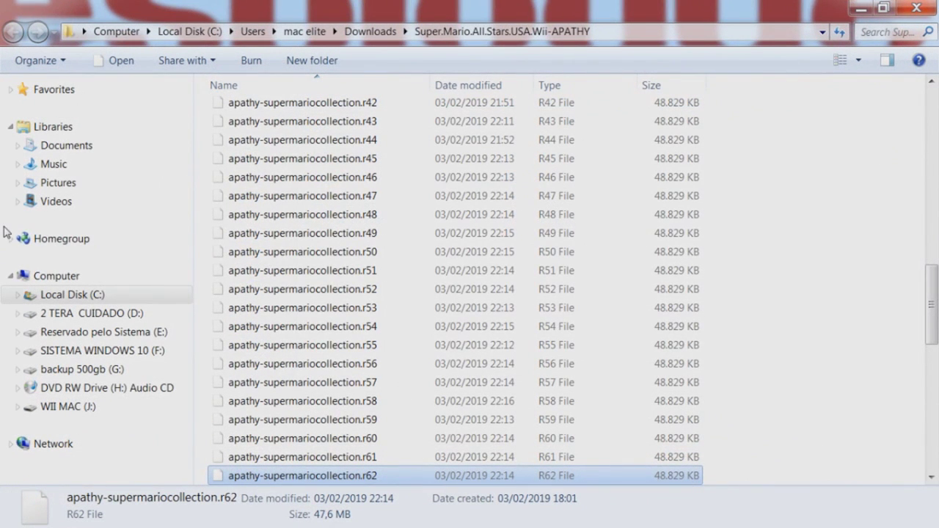
# - In Windows Explorer, extract the apathy-supermariocollection WinZip archive into its own apathy-supermariocollection subfolder, and close the folder window
pyautogui.scroll(15, 329, 329)
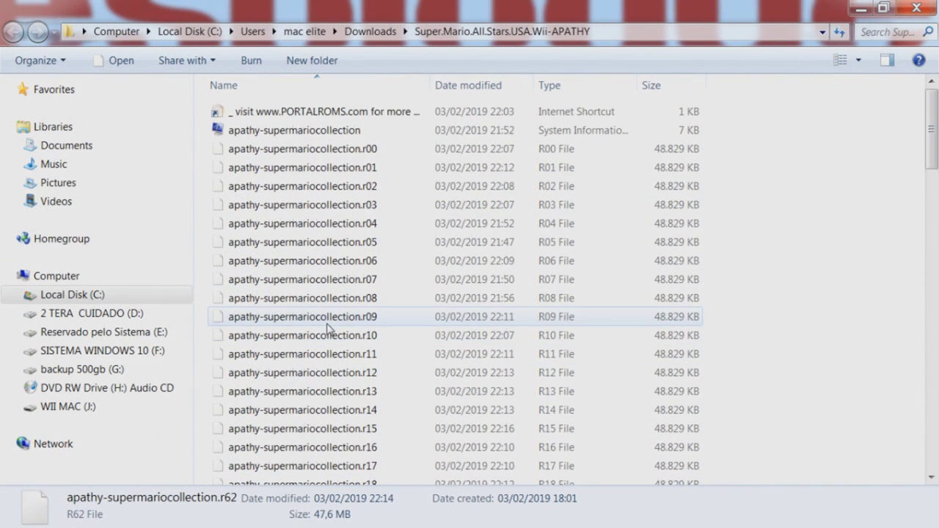
pyautogui.scroll(-13, 316, 237)
pyautogui.scroll(-12, 345, 243)
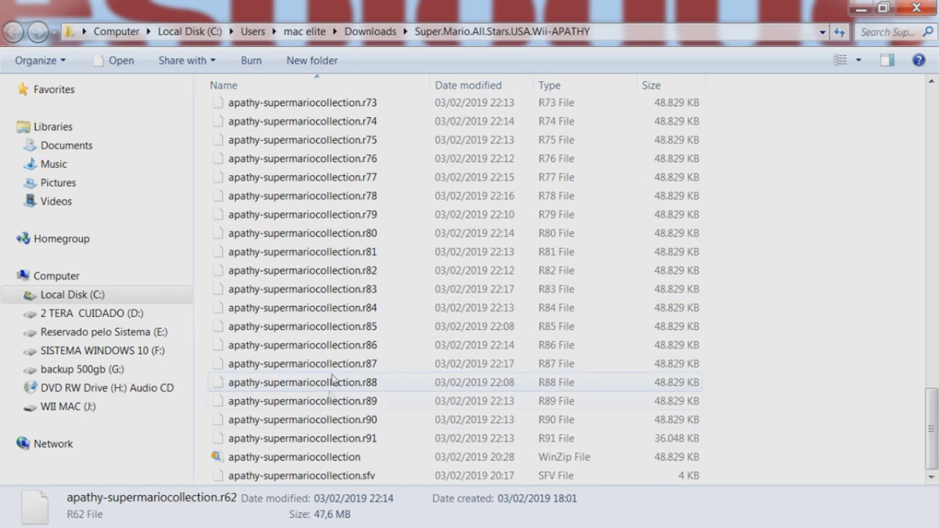
pyautogui.rightClick(334, 463)
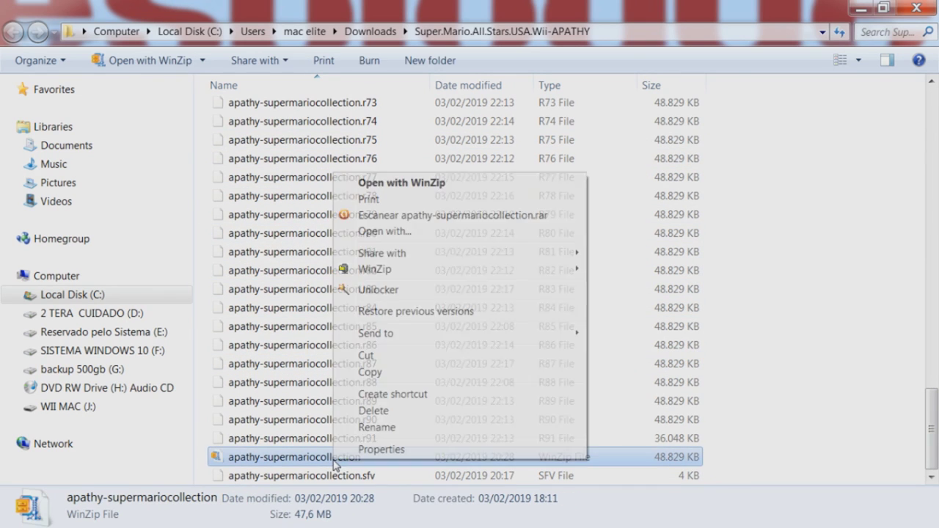
pyautogui.moveTo(432, 273)
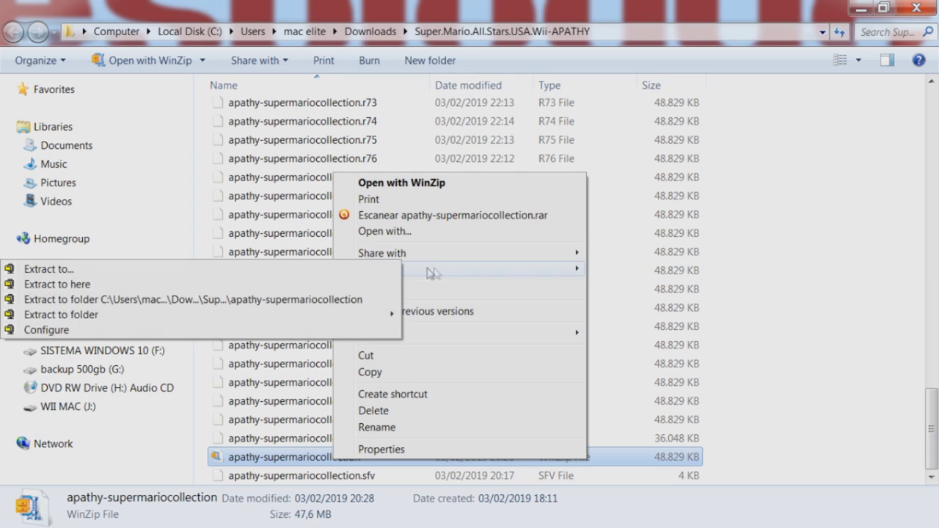
pyautogui.click(249, 300)
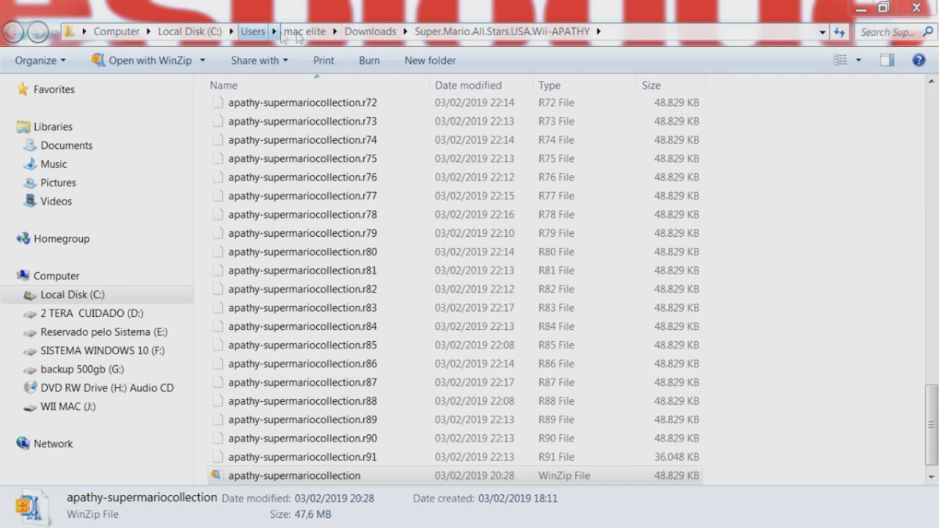
pyautogui.click(917, 7)
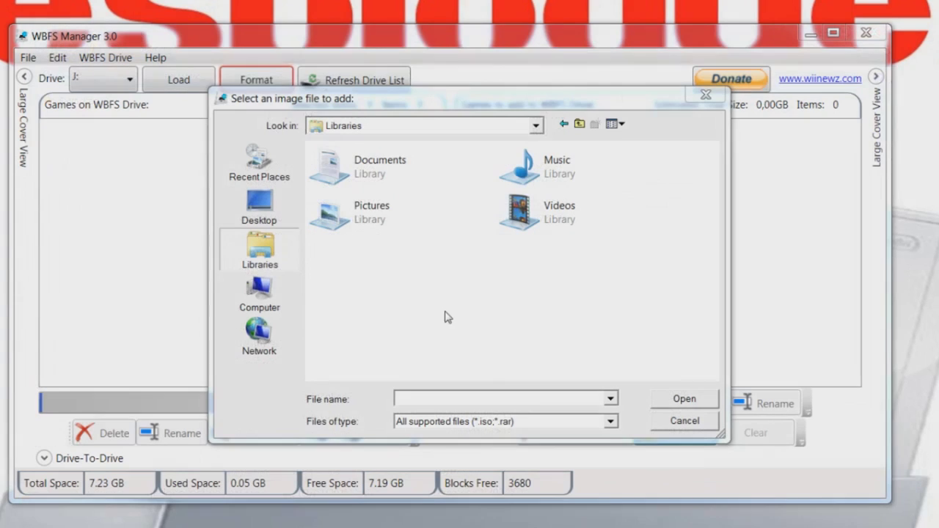
# - Queue the game image from the extracted apathy-supermariocollection folder, inside Super.Mario.All.Stars.USA.Wii-APATHY in the user's Downloads on drive C:, for adding
pyautogui.click(255, 305)
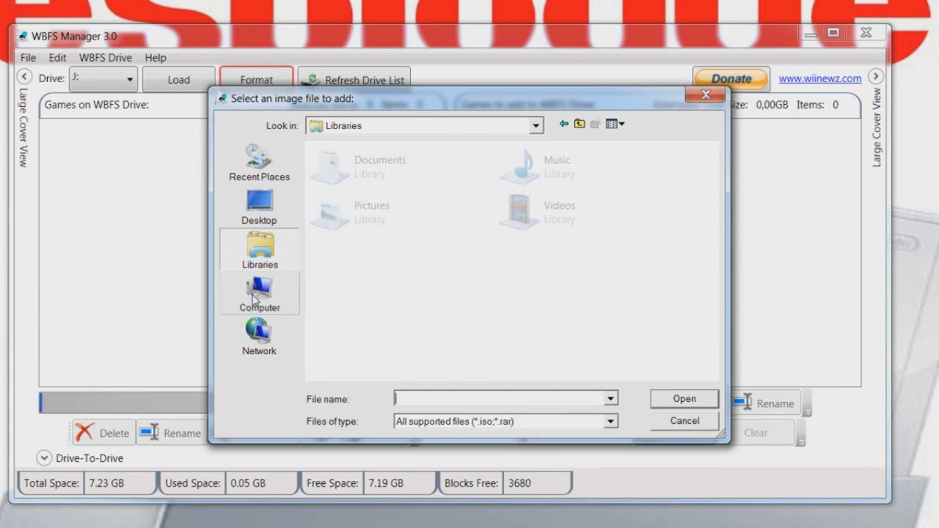
pyautogui.doubleClick(382, 185)
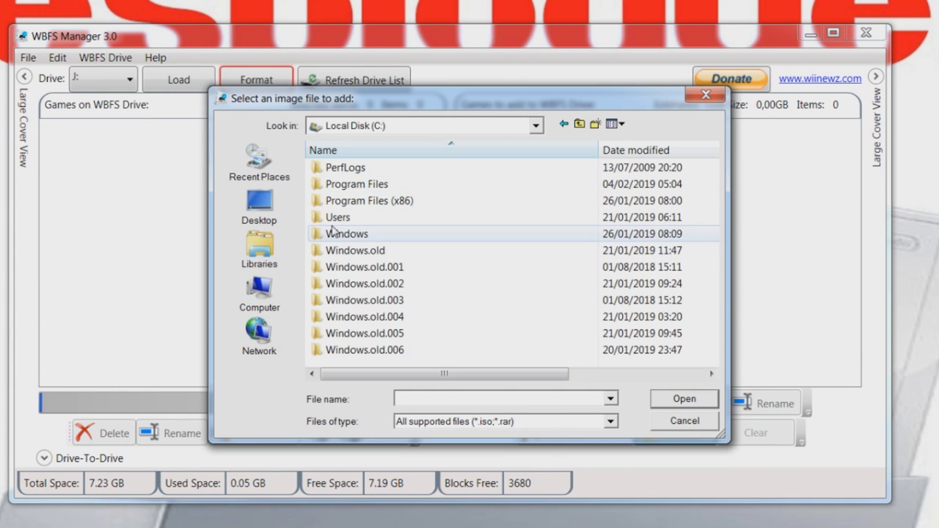
pyautogui.doubleClick(337, 217)
pyautogui.doubleClick(351, 168)
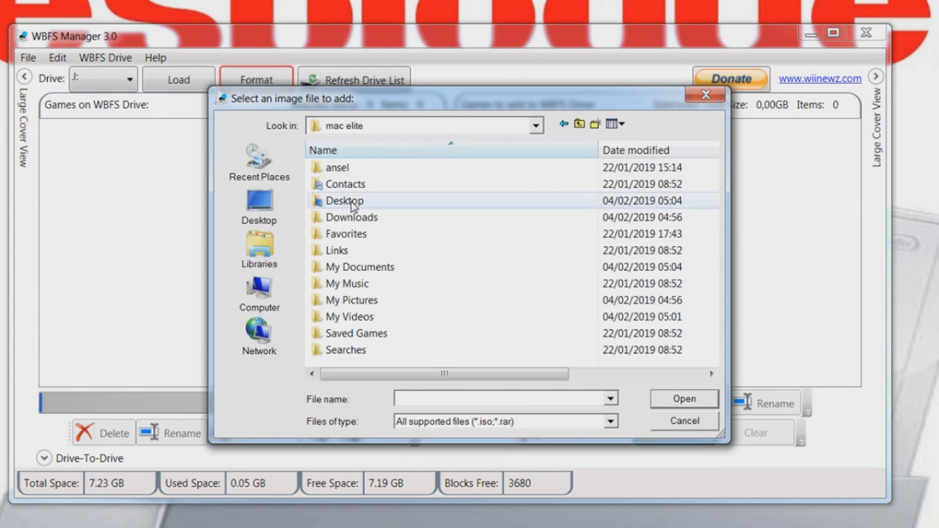
pyautogui.doubleClick(351, 217)
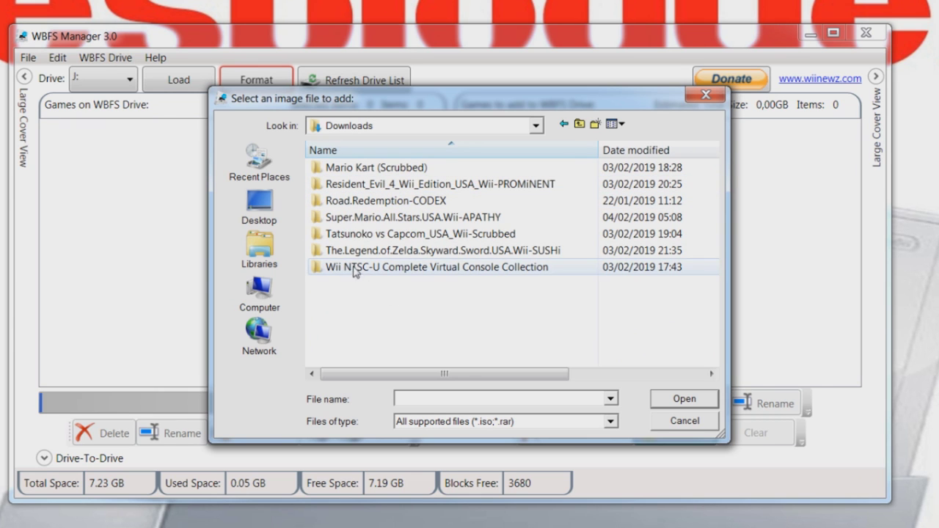
pyautogui.doubleClick(385, 219)
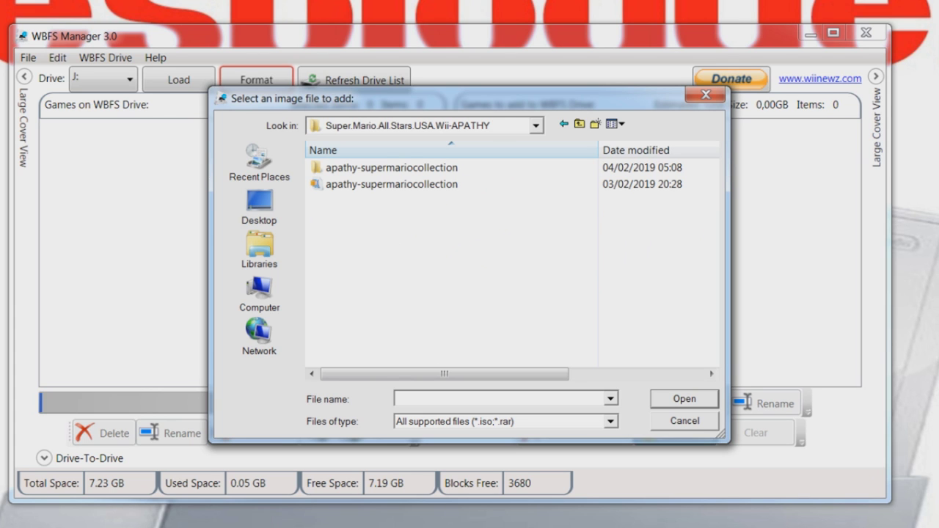
pyautogui.moveTo(232, 208); pyautogui.dragTo(228, 210)
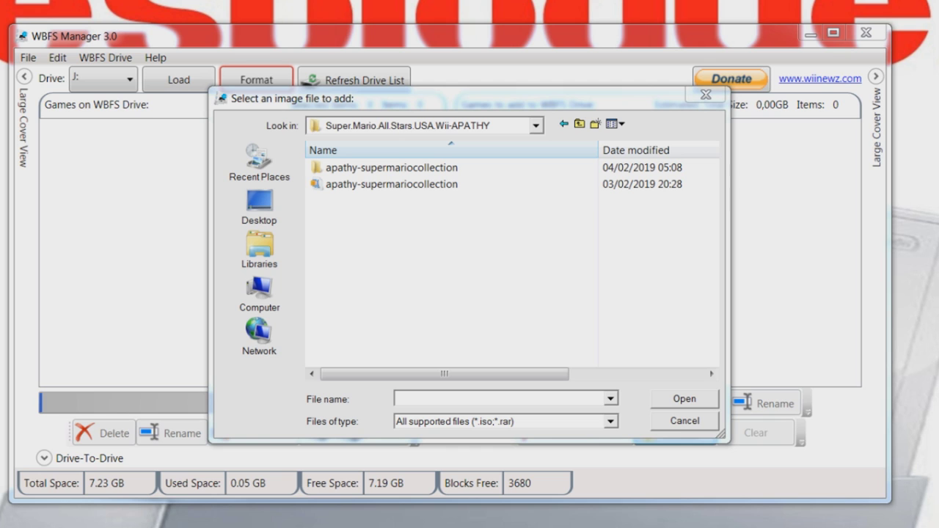
pyautogui.doubleClick(351, 168)
pyautogui.doubleClick(373, 168)
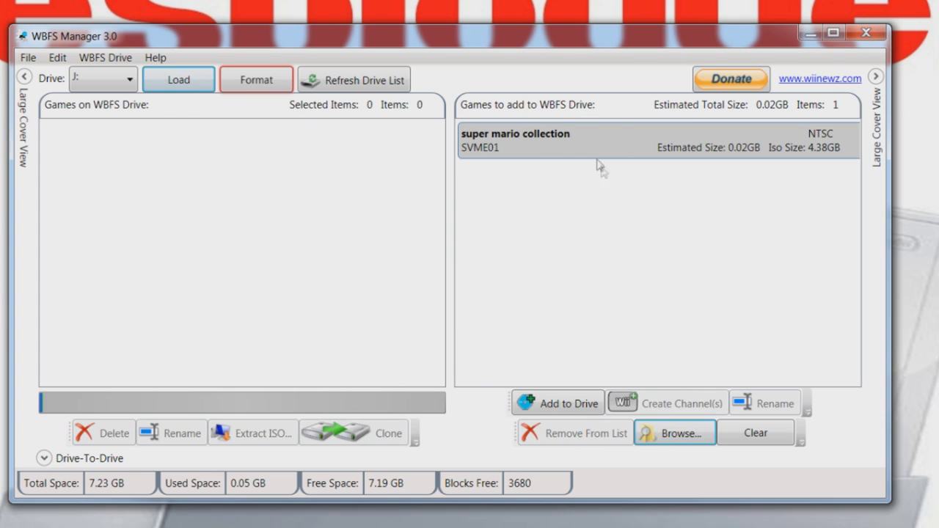
# - Add the queued super mario collection game to WBFS drive J: and exit the program
pyautogui.moveTo(528, 150); pyautogui.dragTo(542, 147)
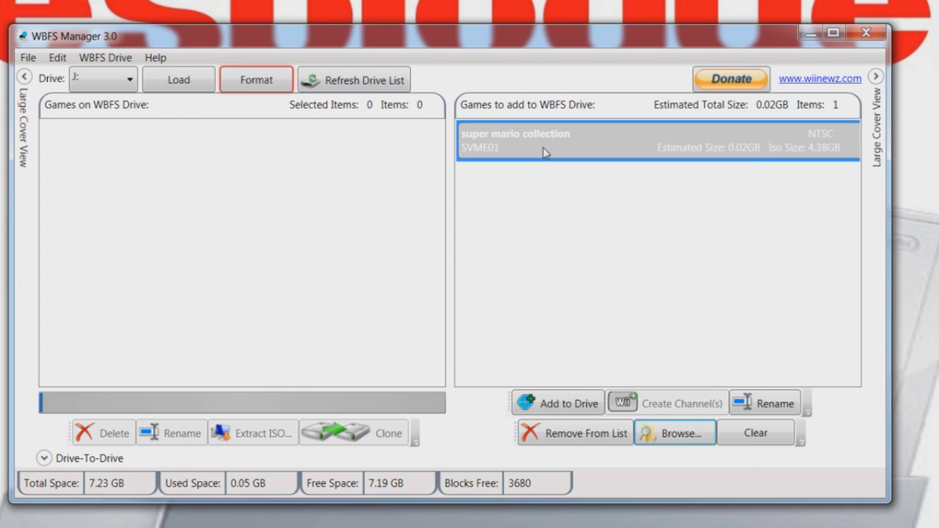
pyautogui.click(543, 403)
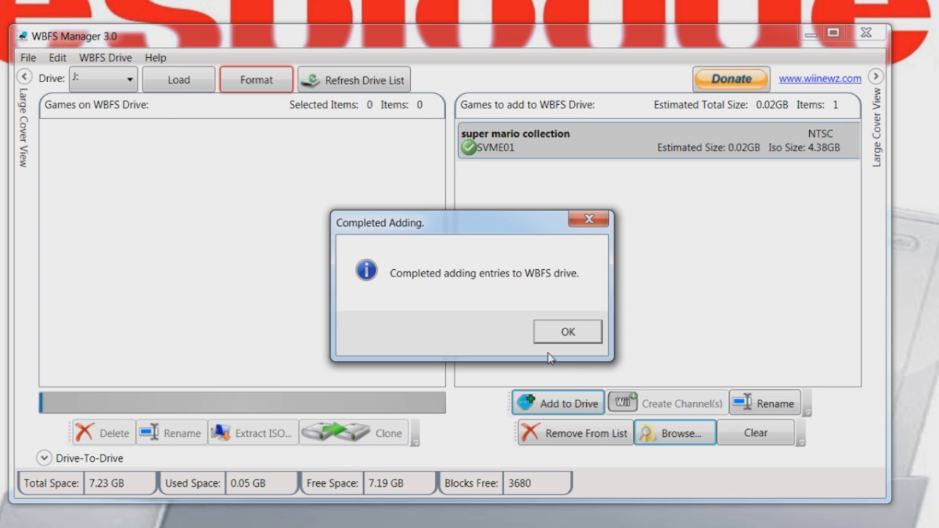
pyautogui.click(562, 334)
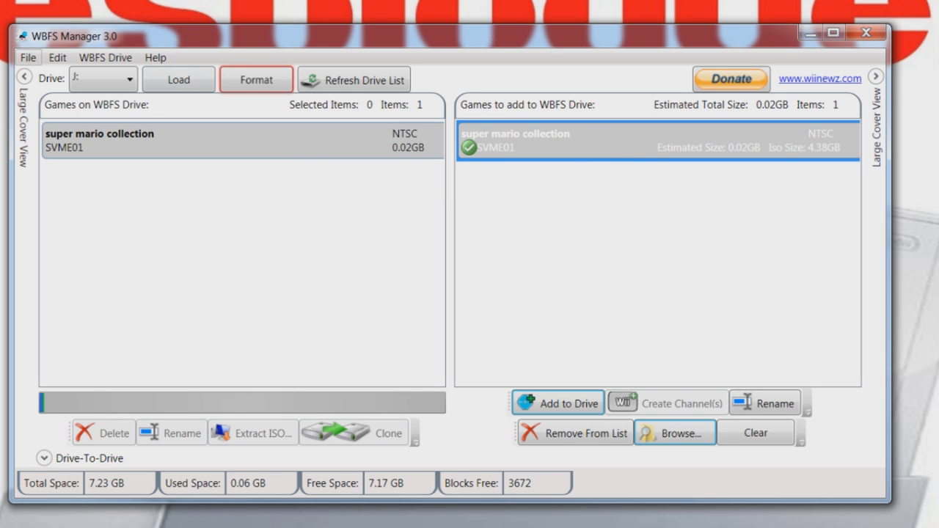
pyautogui.click(28, 57)
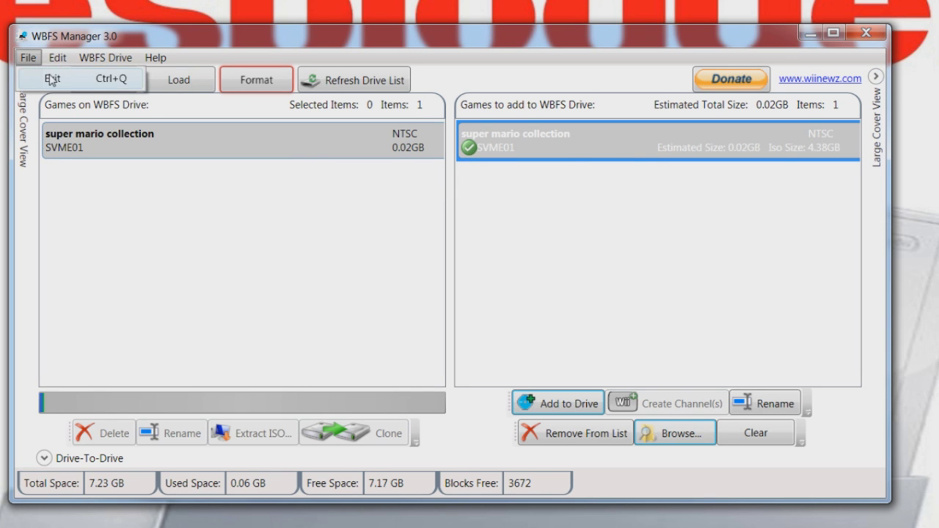
pyautogui.click(49, 76)
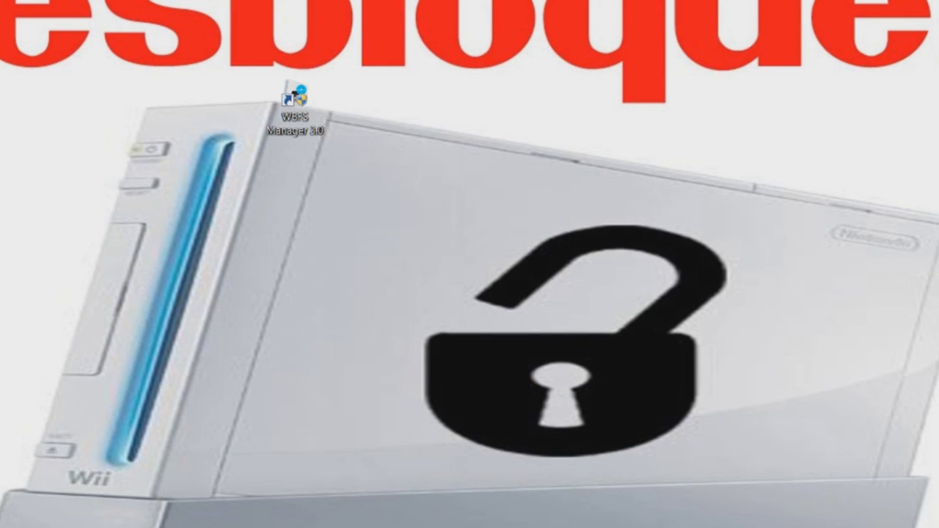